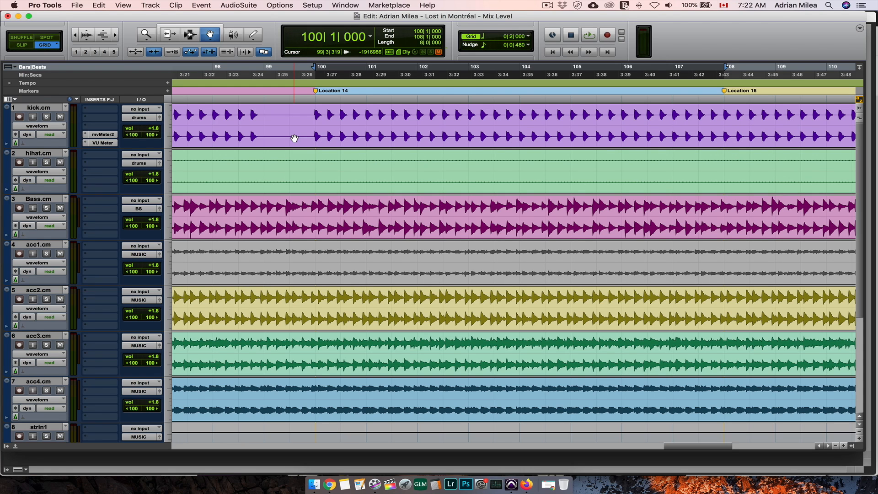
# - Check the mvMeter2 VU meter on the kick track and close its window
pyautogui.click(102, 134)
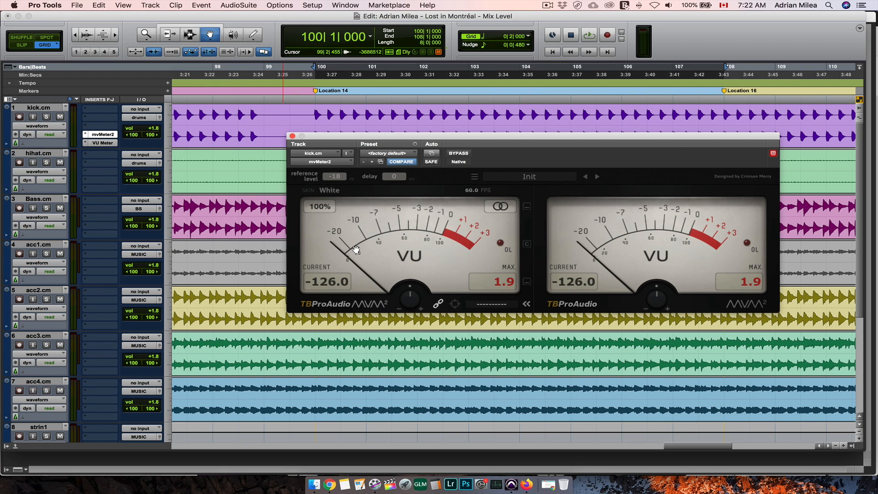
pyautogui.click(292, 136)
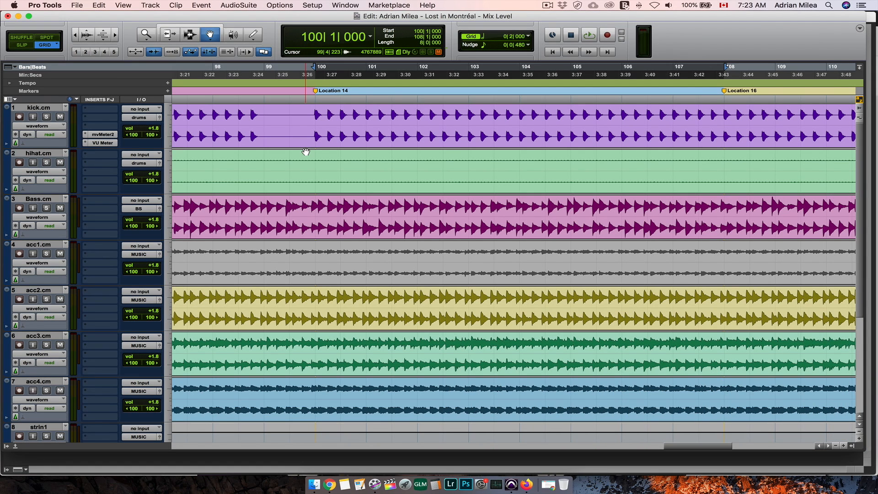
# - Play the selection from bar 100 to 108 and check the track levels in the mixer
pyautogui.press('space')
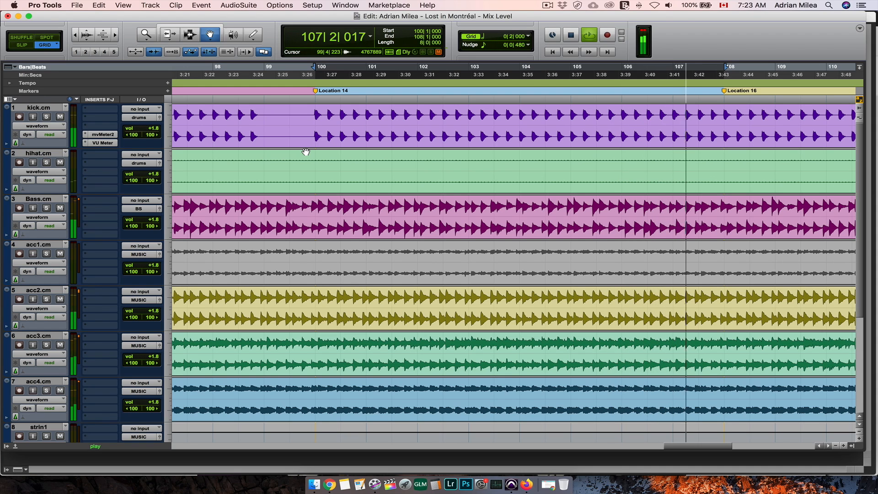
pyautogui.press('space')
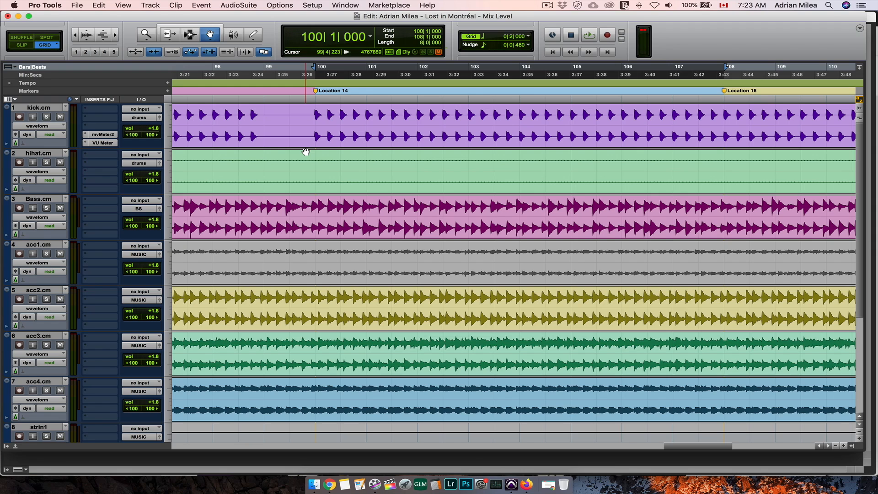
pyautogui.press('super+equal')
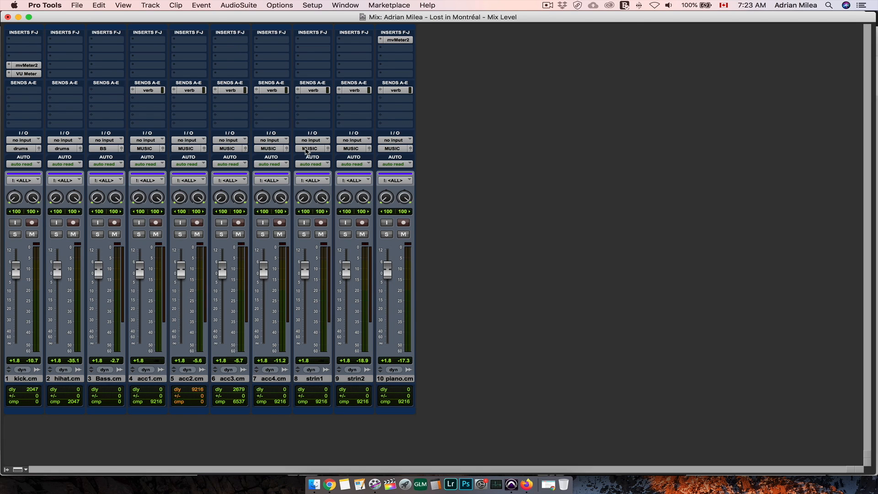
pyautogui.press('super+equal')
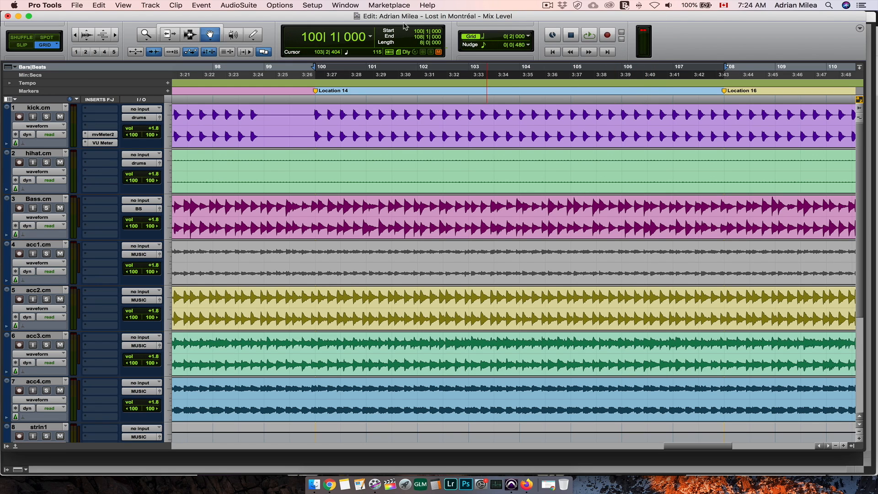
# - Create one new stereo Master Fader track
pyautogui.click(153, 5)
pyautogui.click(160, 19)
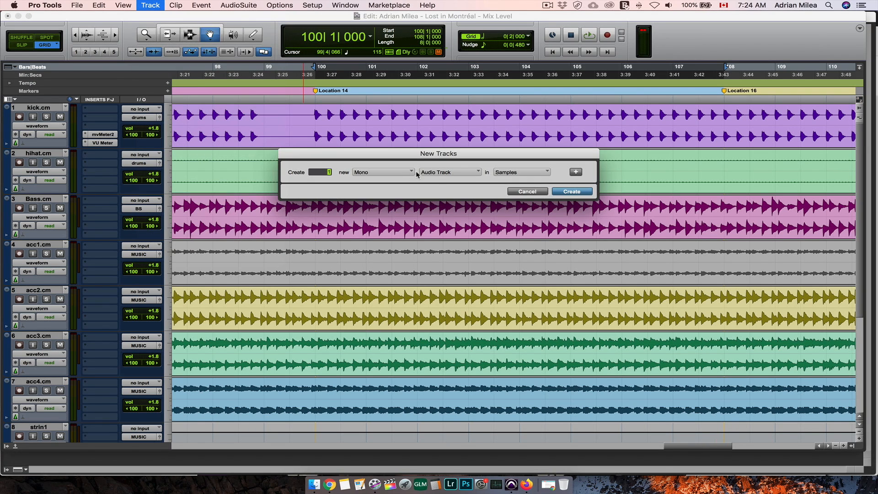
pyautogui.click(395, 172)
pyautogui.click(433, 174)
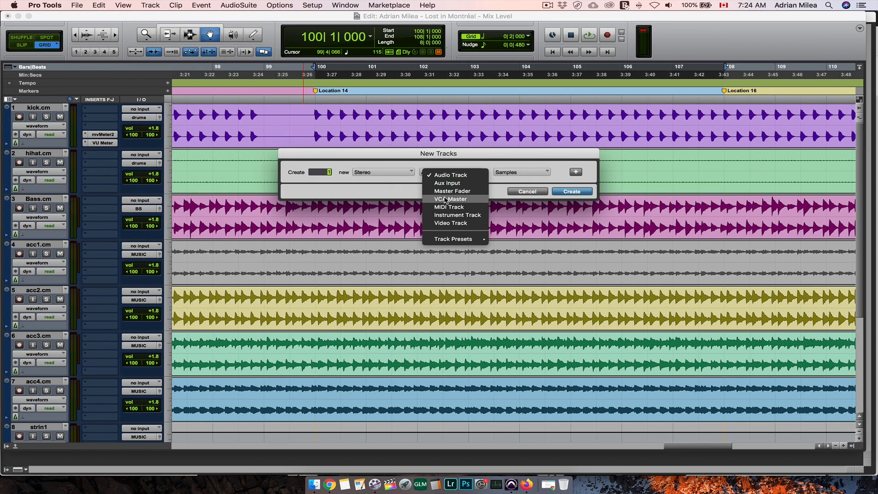
pyautogui.click(451, 191)
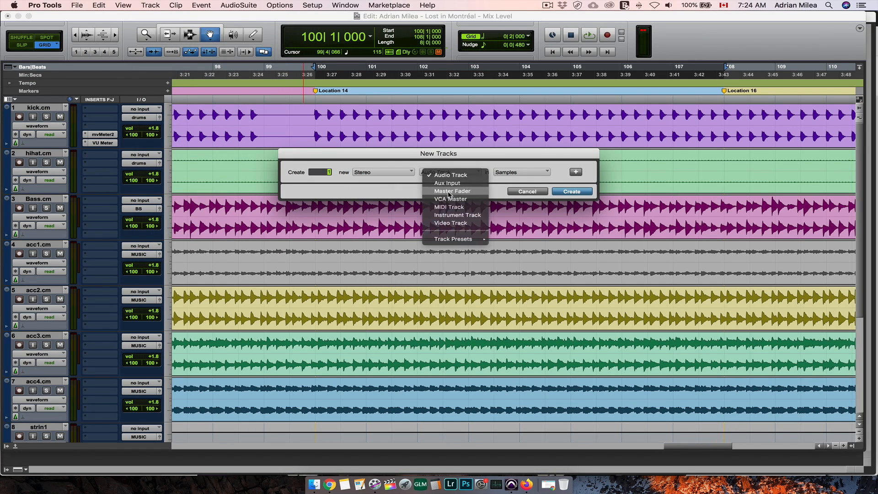
pyautogui.click(572, 191)
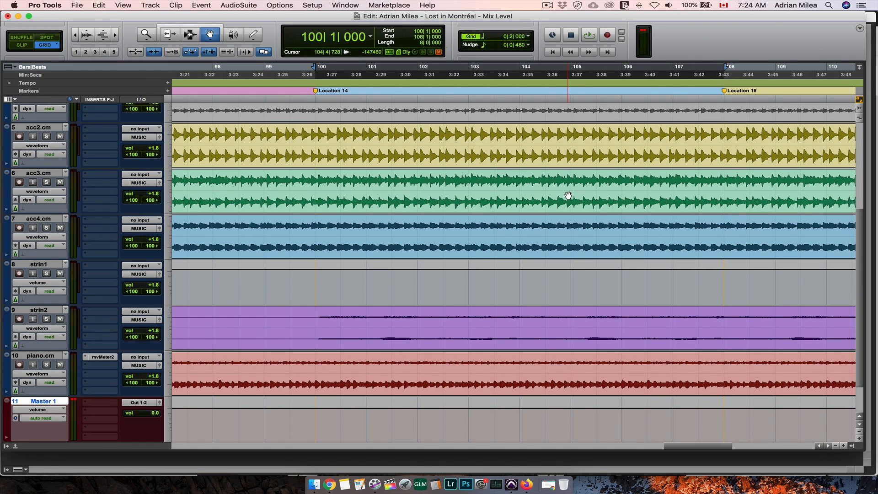
# - Play the selection in the mixer and reset the clip indicator on the master track
pyautogui.press('super+equal')
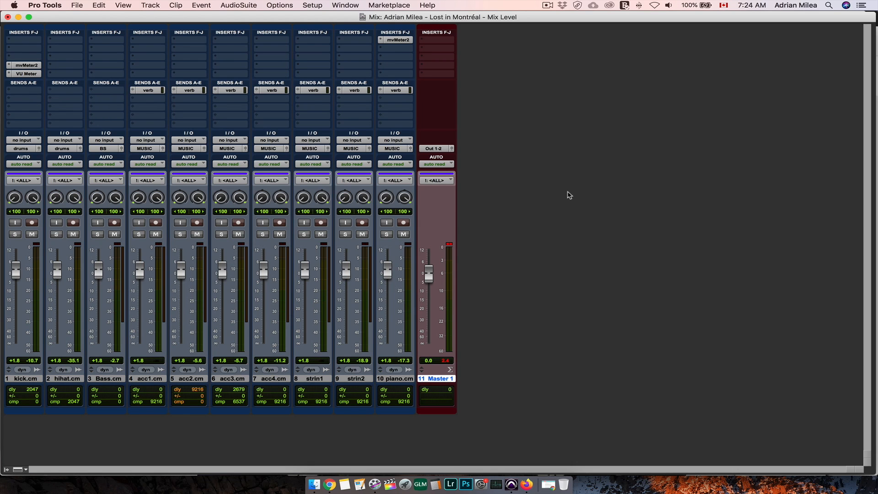
pyautogui.press('space')
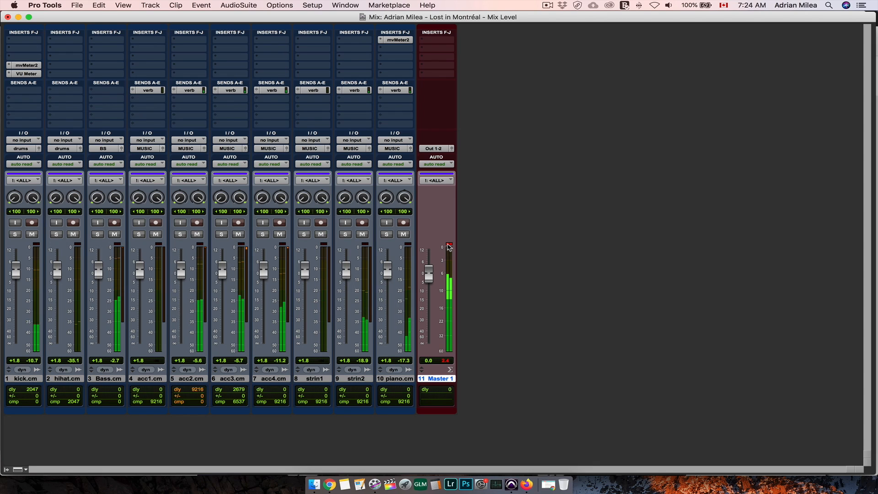
pyautogui.click(449, 248)
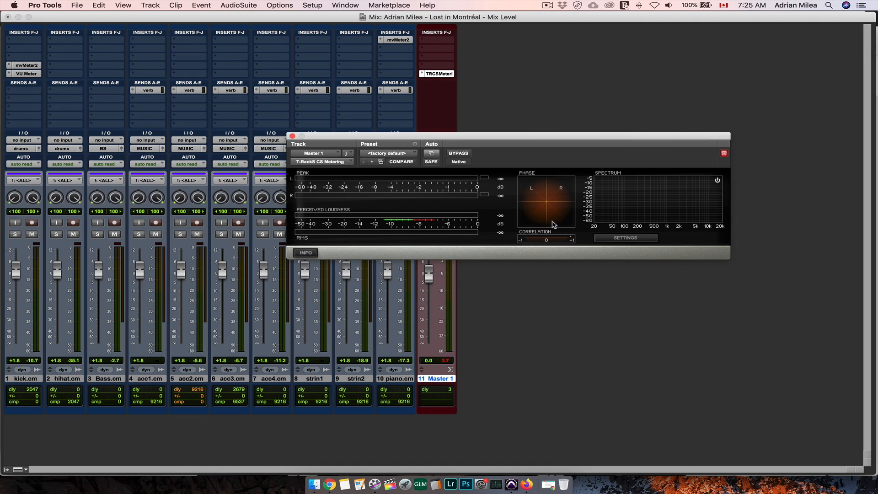
# - Lower the grouped track faders to -1.4 dB during playback with the master's T-RackS CS Metering open, resetting the master clip indicator
pyautogui.moveTo(490, 142); pyautogui.dragTo(584, 98)
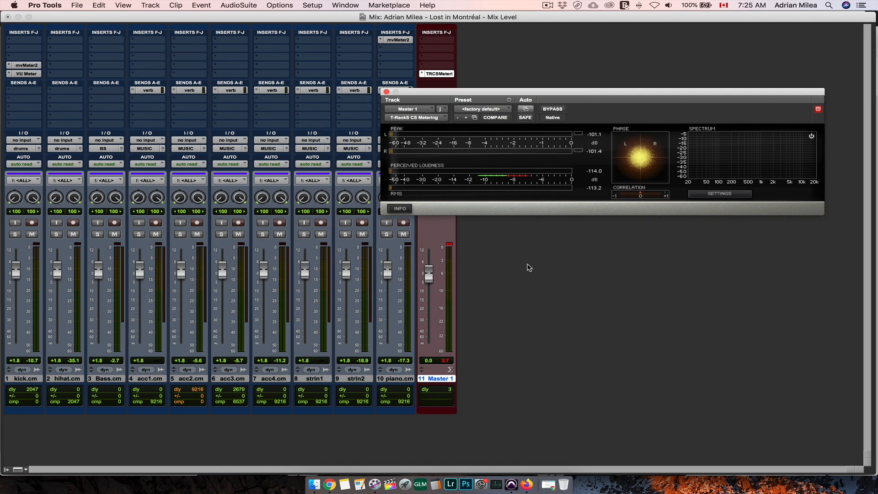
pyautogui.press('space')
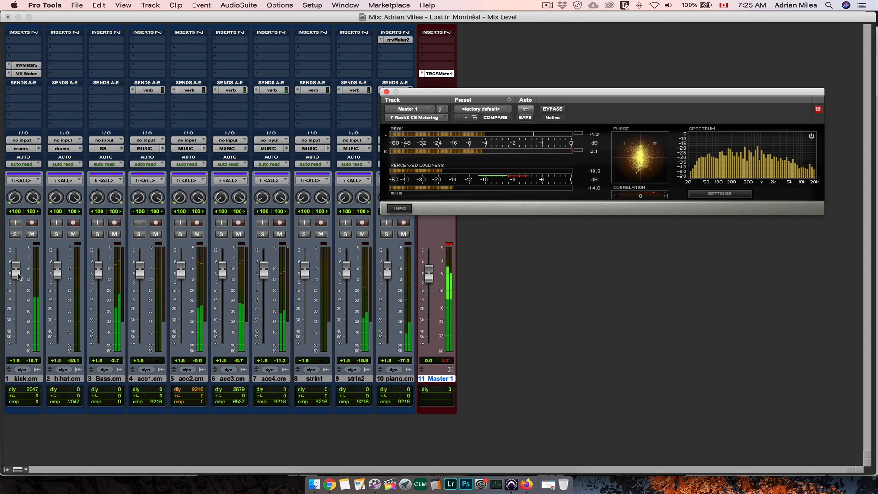
pyautogui.moveTo(17, 276); pyautogui.dragTo(16, 283)
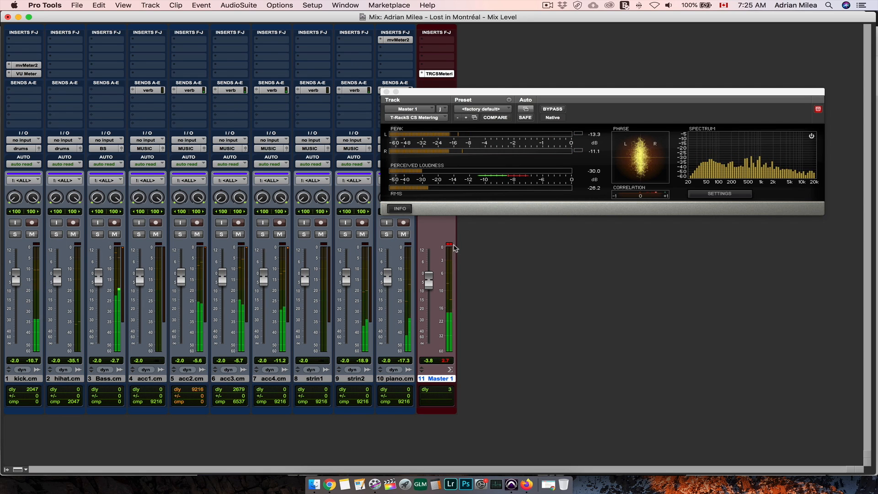
pyautogui.click(450, 245)
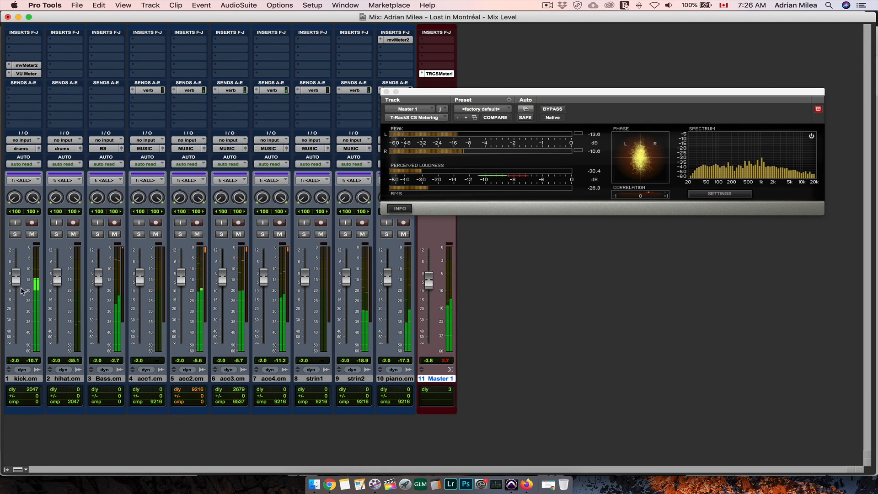
pyautogui.moveTo(20, 286); pyautogui.dragTo(20, 285)
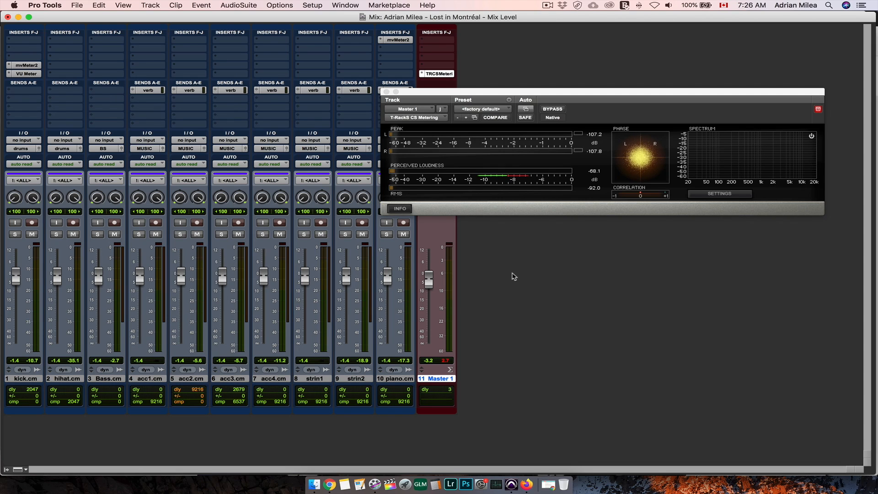
# - Inspect the kick track's mvMeter2, and open the master track's T-RackS CS Metering with its window moved over the mixer
pyautogui.click(26, 64)
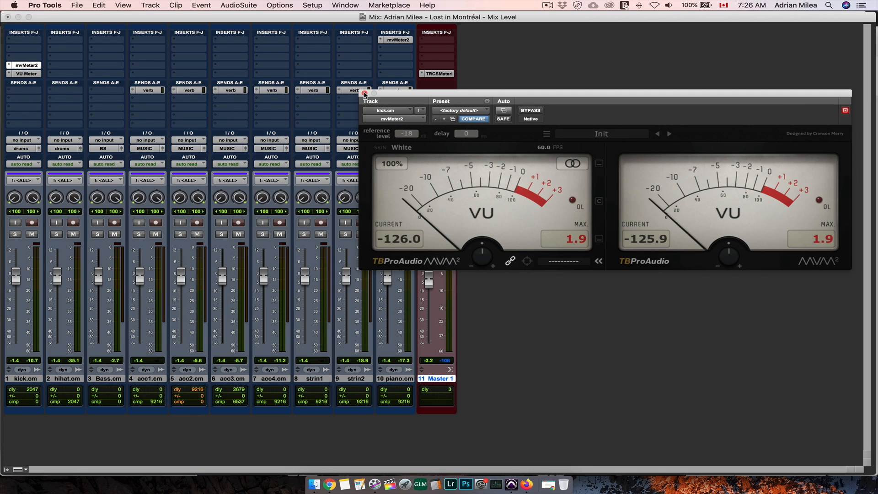
pyautogui.click(365, 94)
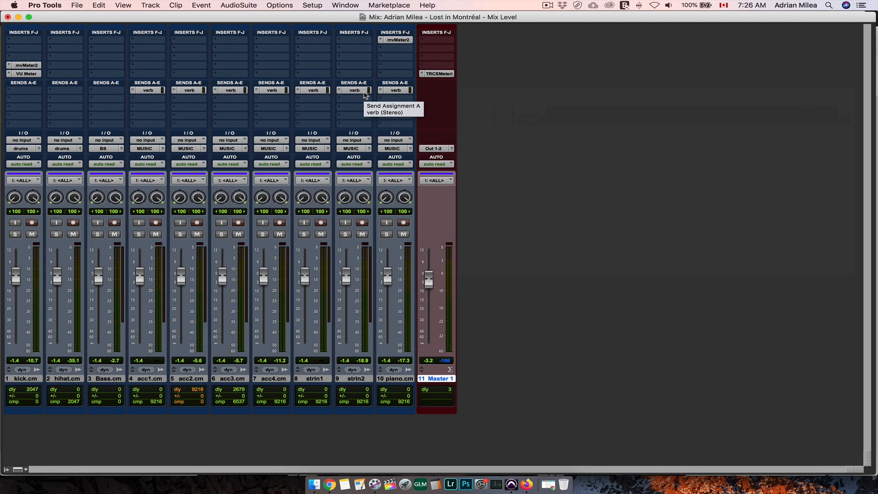
pyautogui.click(32, 66)
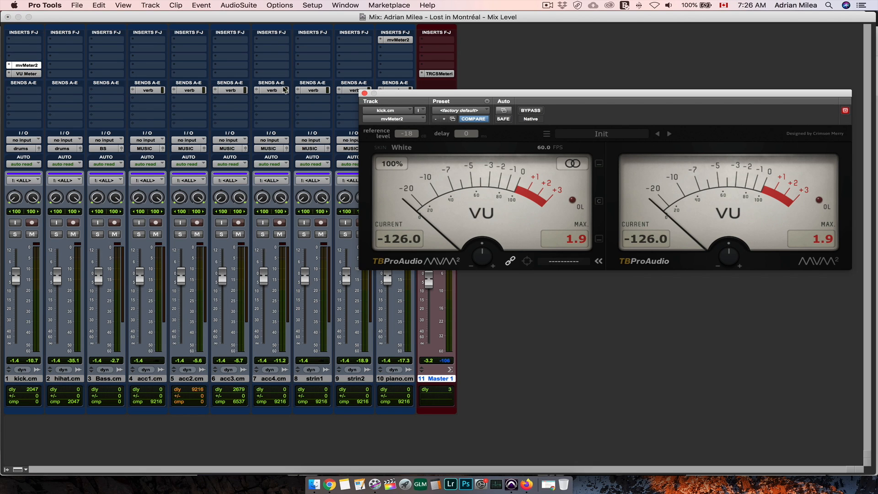
pyautogui.click(365, 93)
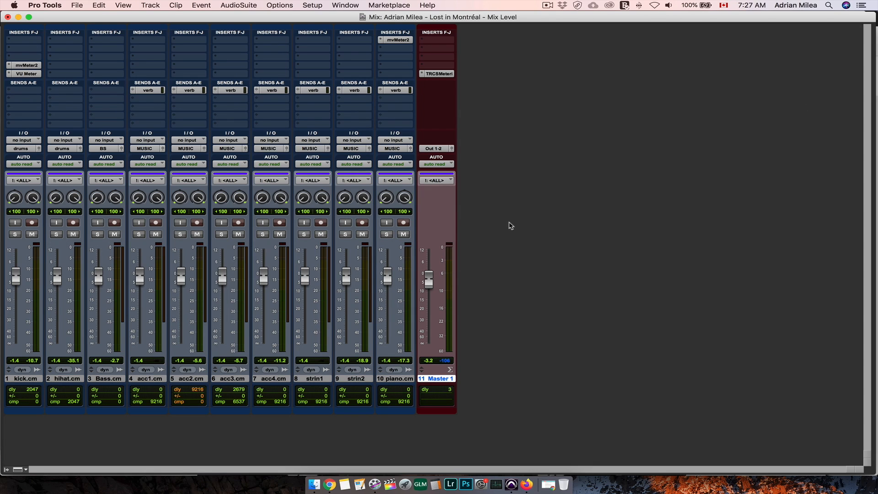
pyautogui.click(439, 74)
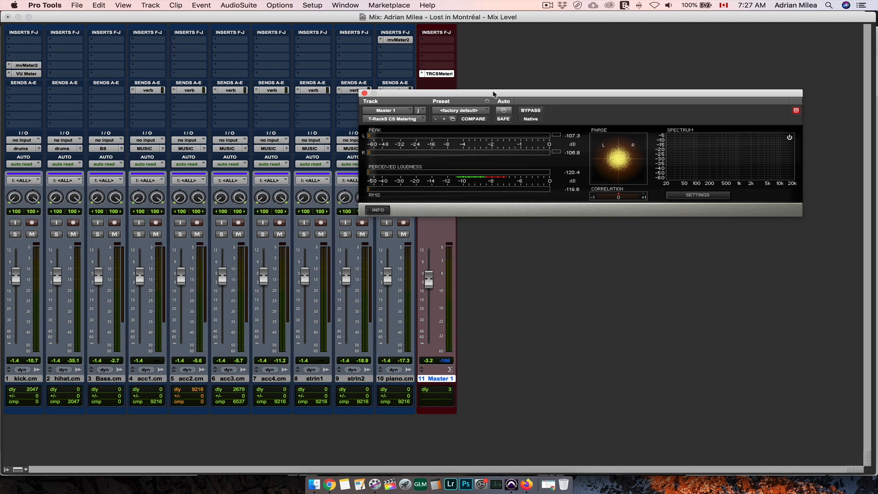
pyautogui.moveTo(495, 95); pyautogui.dragTo(401, 106)
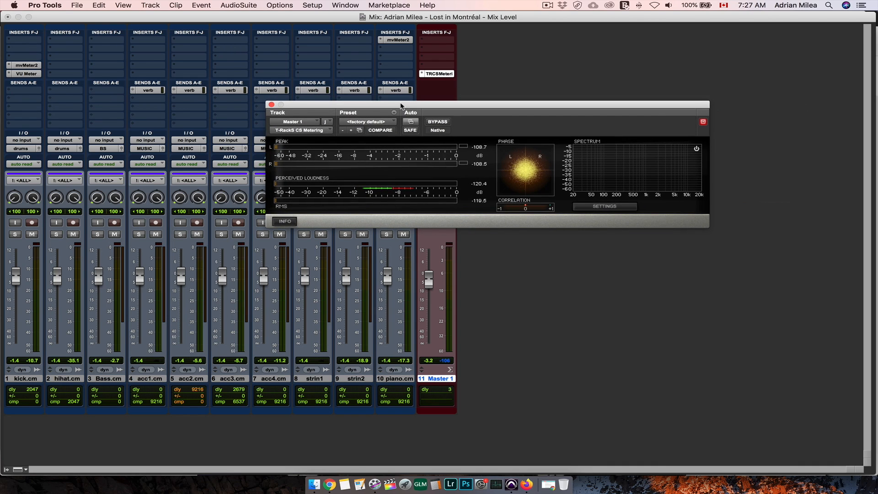
# - Switch to Firefox and review the free Mix with 1 Plugin course page down to its sign-up form
pyautogui.click(527, 484)
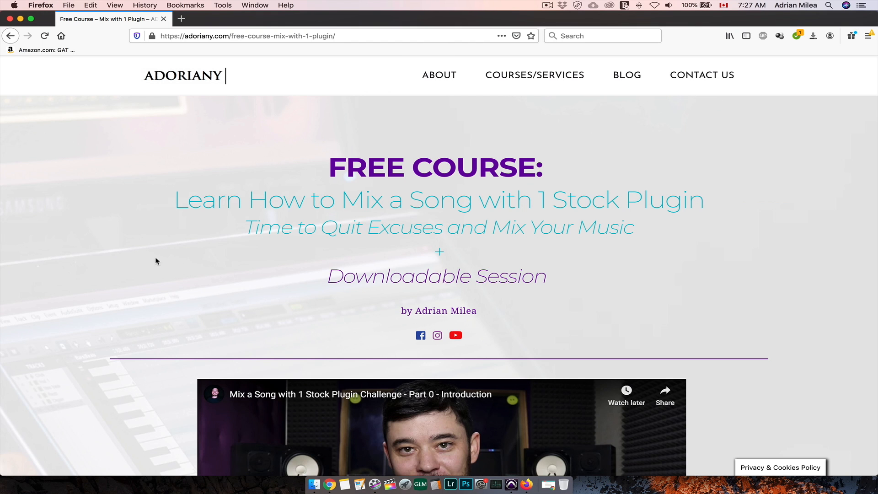
pyautogui.scroll(-2, 124, 255)
pyautogui.scroll(-4, 124, 256)
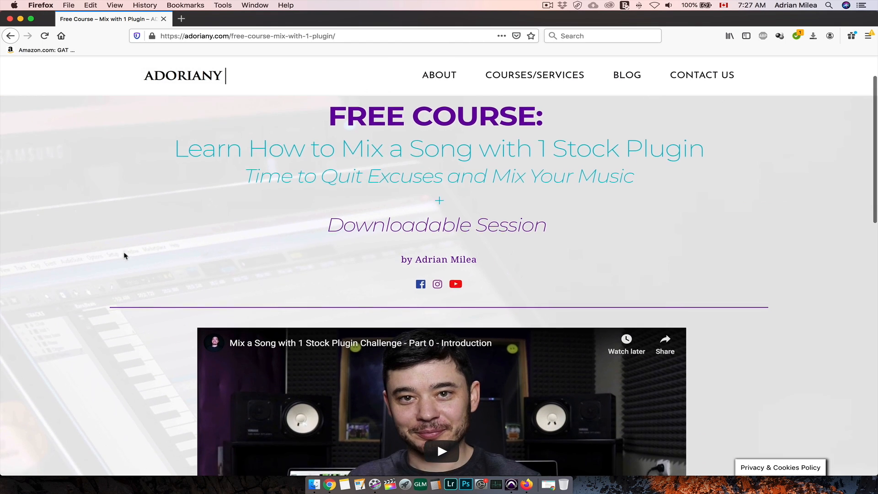
pyautogui.scroll(-4, 124, 256)
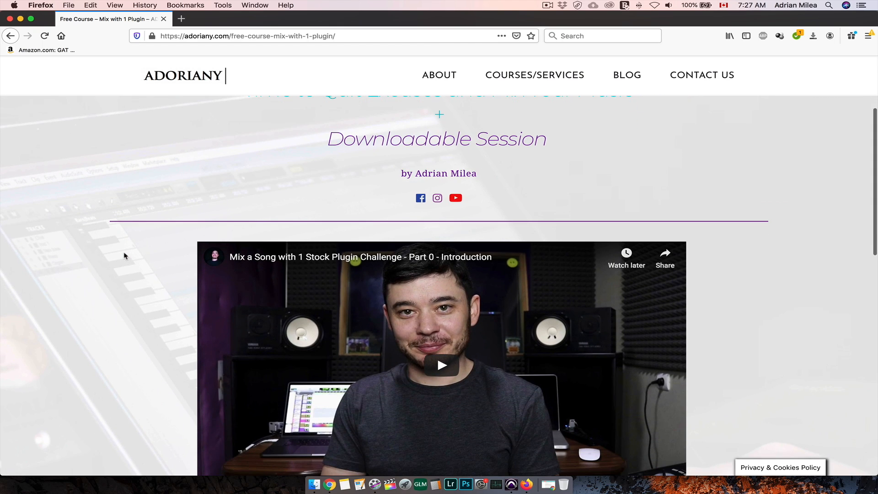
pyautogui.scroll(-5, 124, 256)
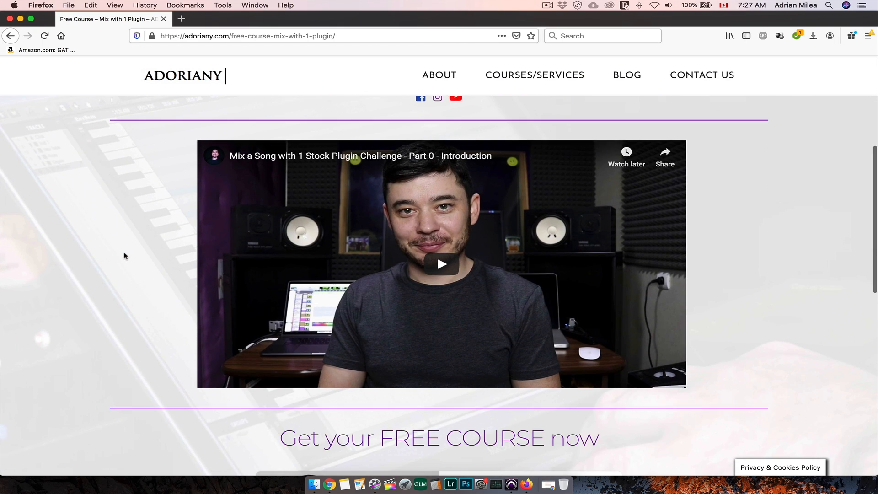
pyautogui.scroll(-6, 124, 256)
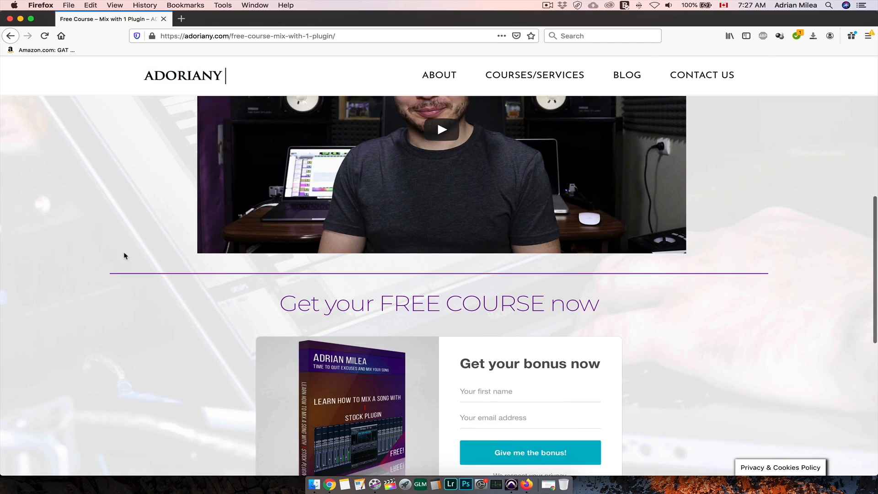
pyautogui.scroll(-3, 124, 255)
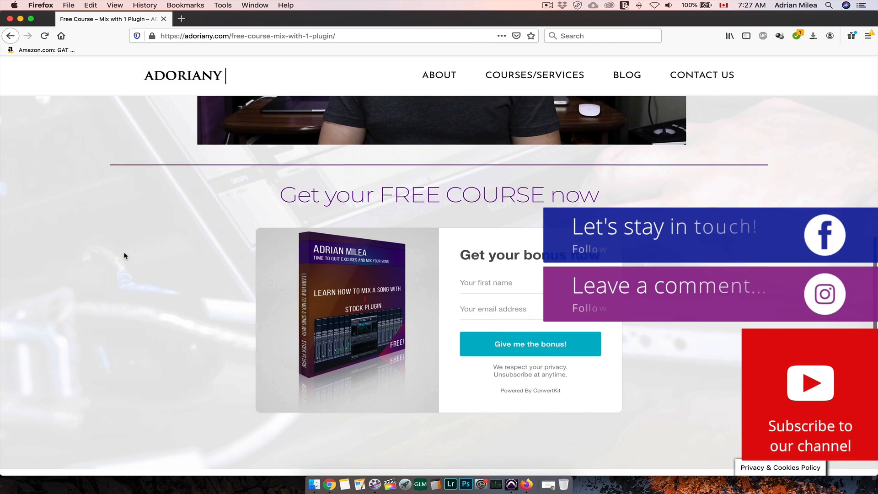